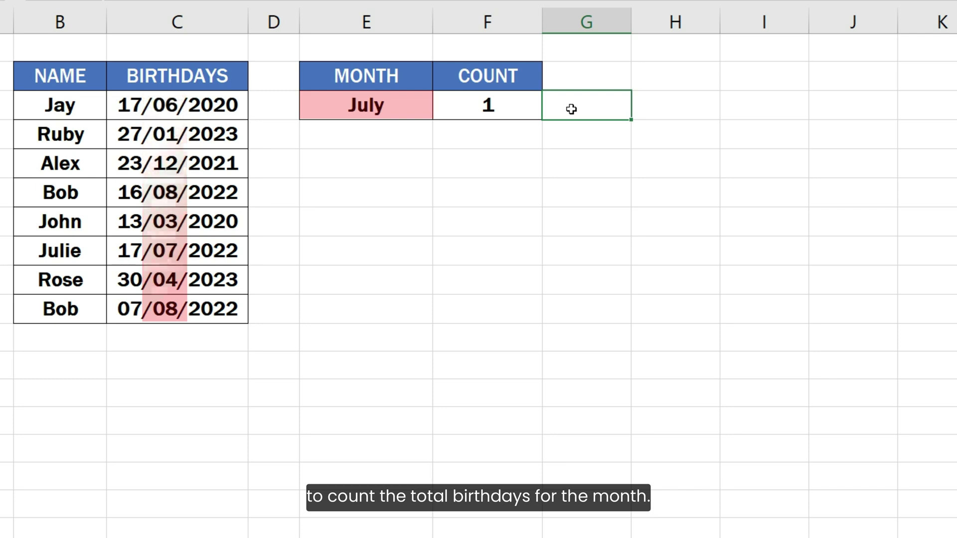
# Open the July count formula in F3, evaluate its TEXT(C3:C10, "mmmm") part in place, and restore the original expression
pyautogui.press('Left')
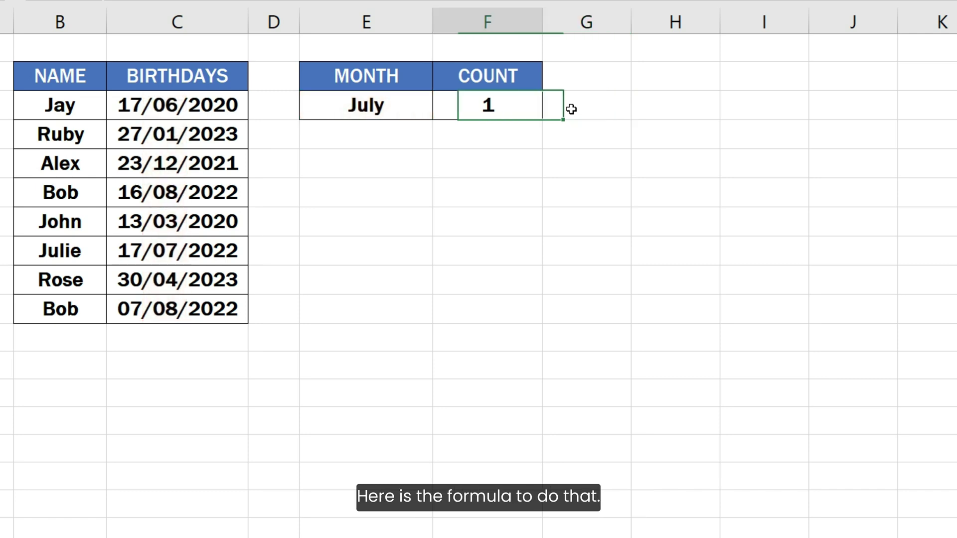
pyautogui.press('F2')
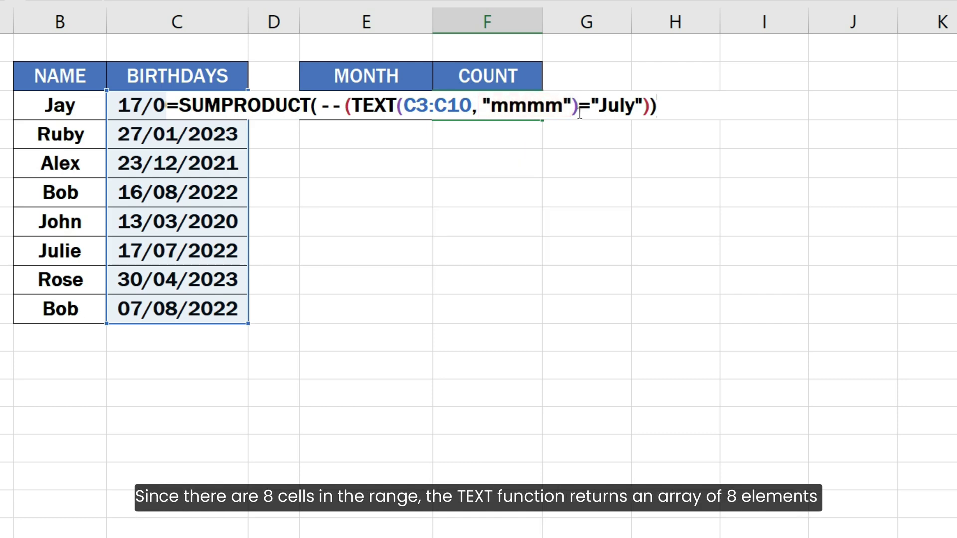
pyautogui.moveTo(352, 105); pyautogui.dragTo(578, 109)
pyautogui.press('F9')
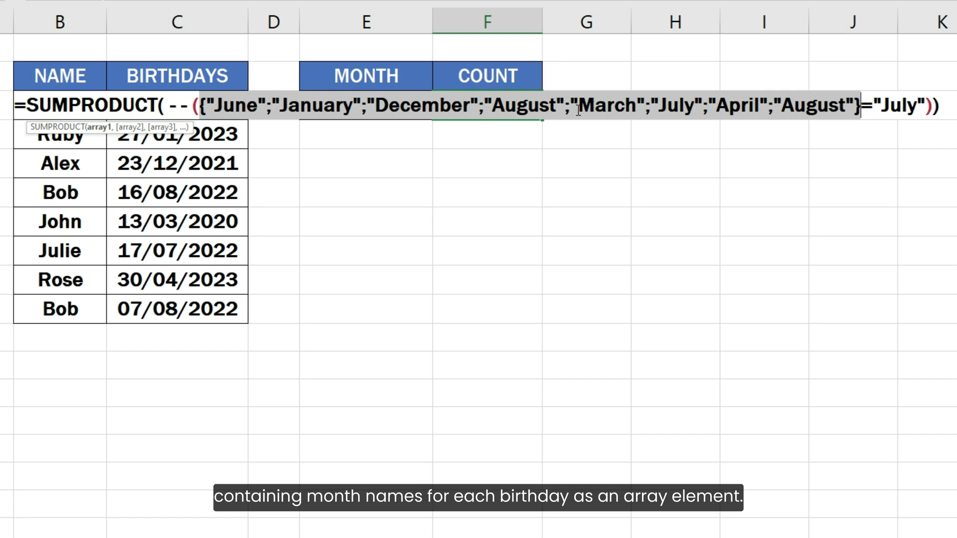
pyautogui.hotkey('ctrl', 'z')
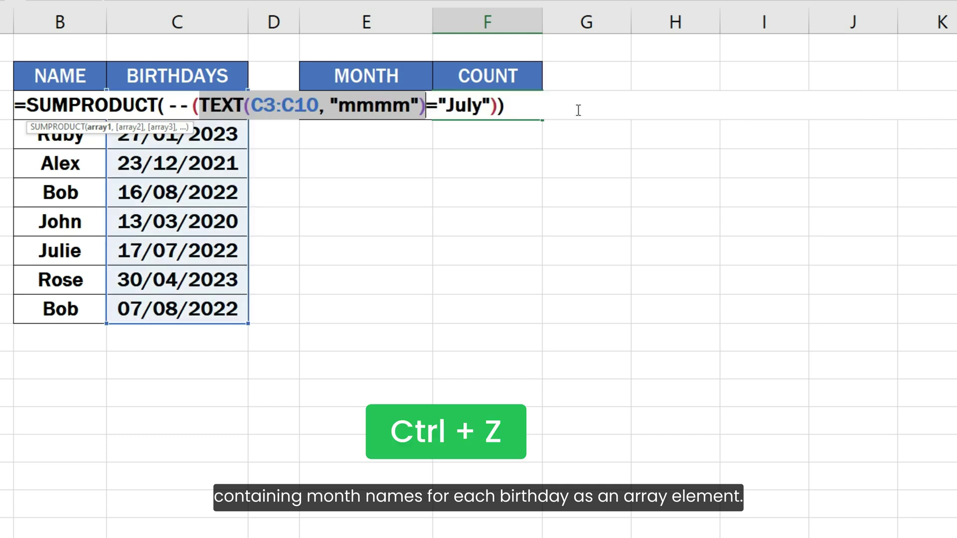
# Evaluate the comparison TEXT(C3:C10, "mmmm")="July" inside the formula, and restore the original expression
pyautogui.keyDown('shift'); pyautogui.click(492, 105); pyautogui.keyUp('shift')
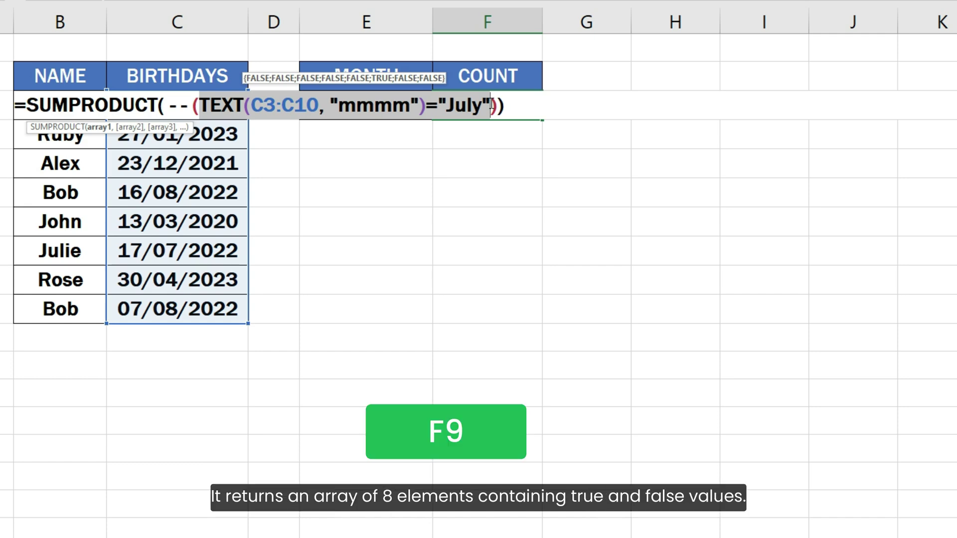
pyautogui.press('F9')
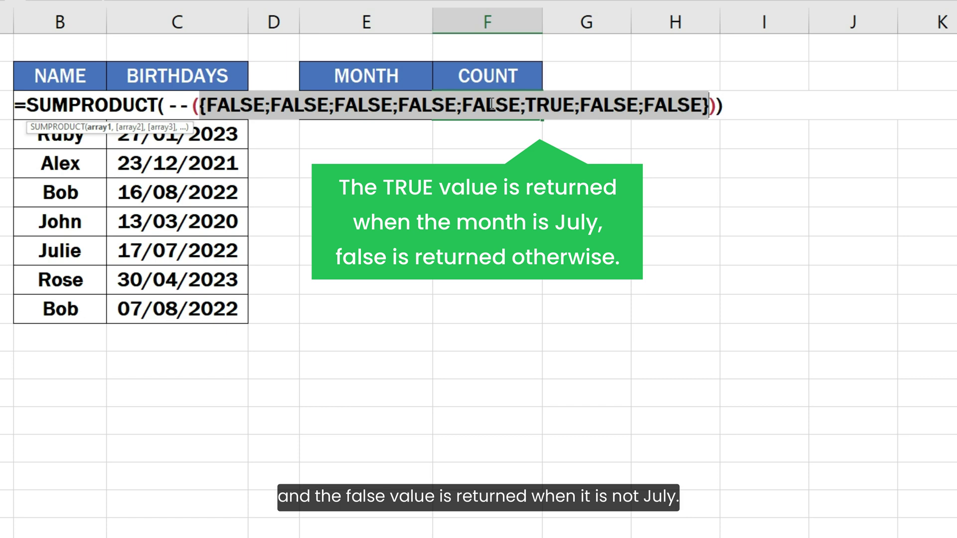
pyautogui.hotkey('ctrl', 'z')
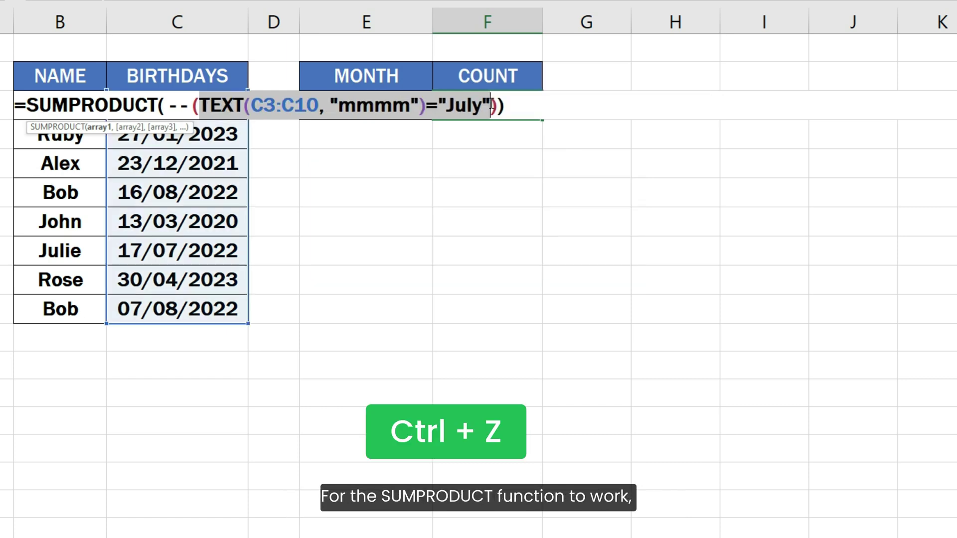
# Evaluate the whole SUMPRODUCT argument including the double negative, restore the expression, and leave the formula as it was
pyautogui.click(171, 105)
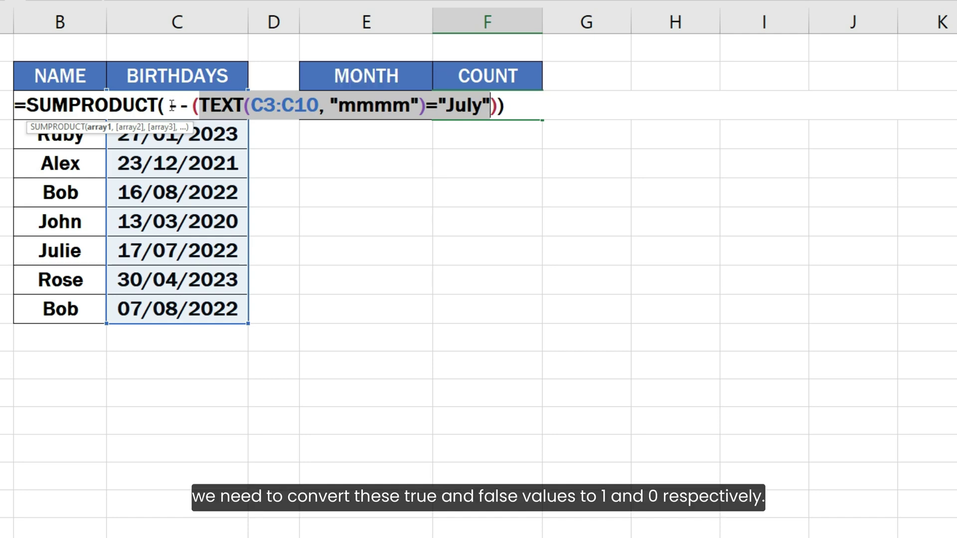
pyautogui.moveTo(269, 106); pyautogui.dragTo(497, 106)
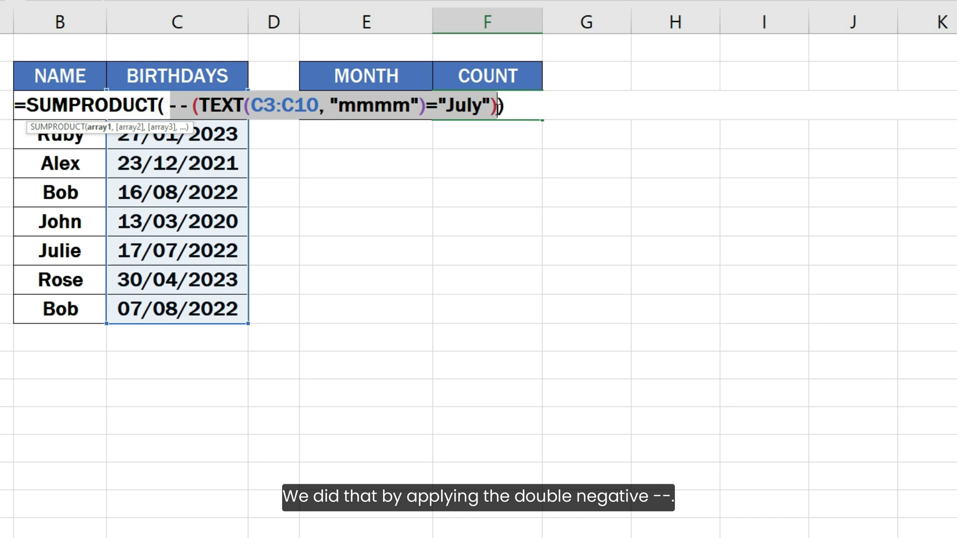
pyautogui.press('F9')
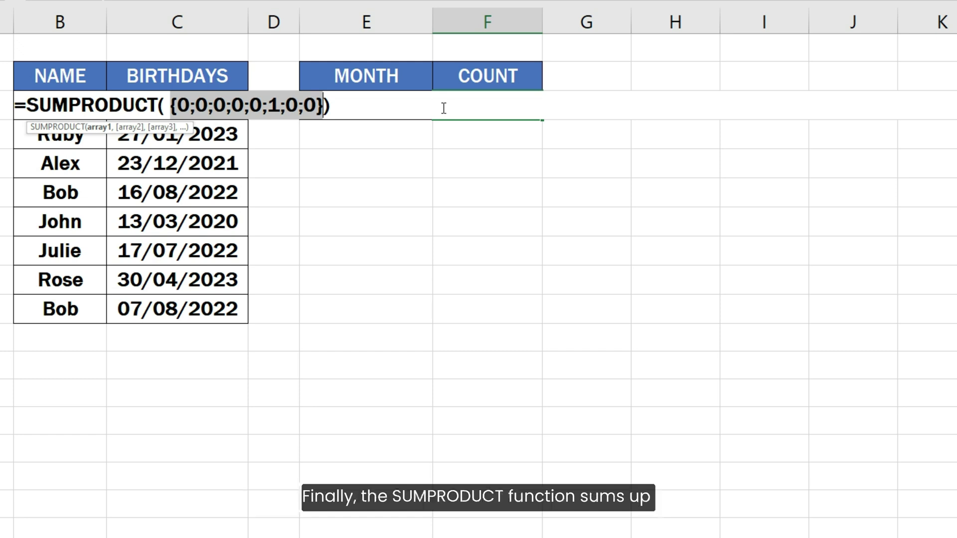
pyautogui.hotkey('ctrl', 'z')
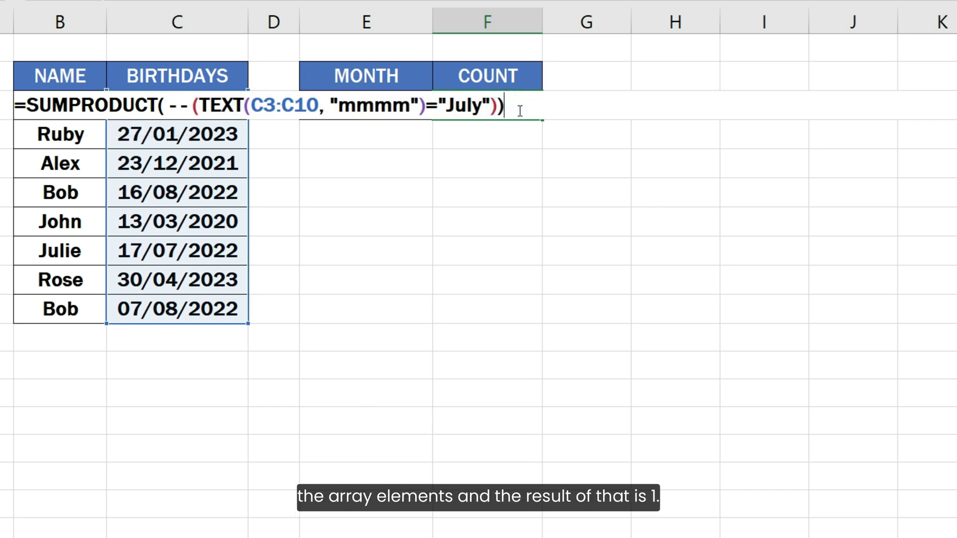
pyautogui.press('Return')
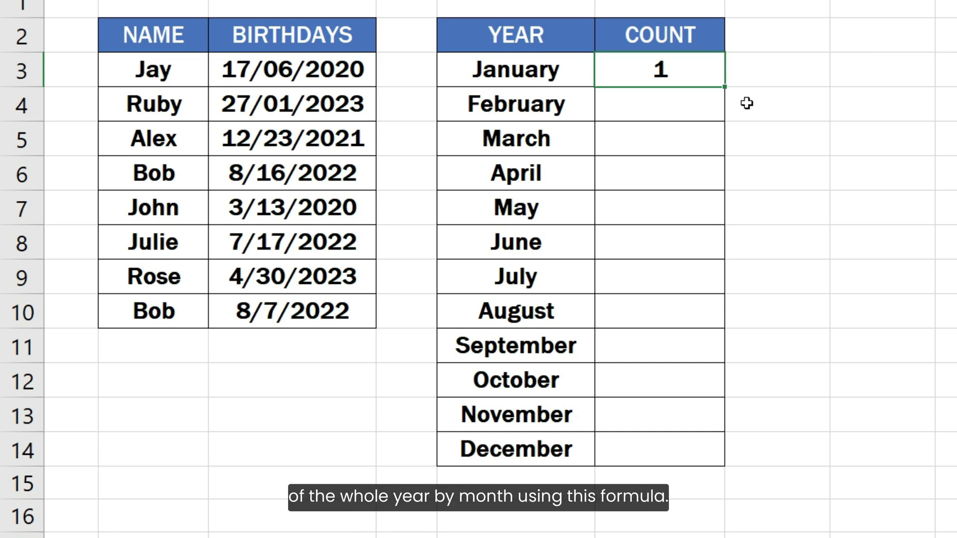
# Inspect the January count formula and copy it down the COUNT column through December
pyautogui.press('F2')
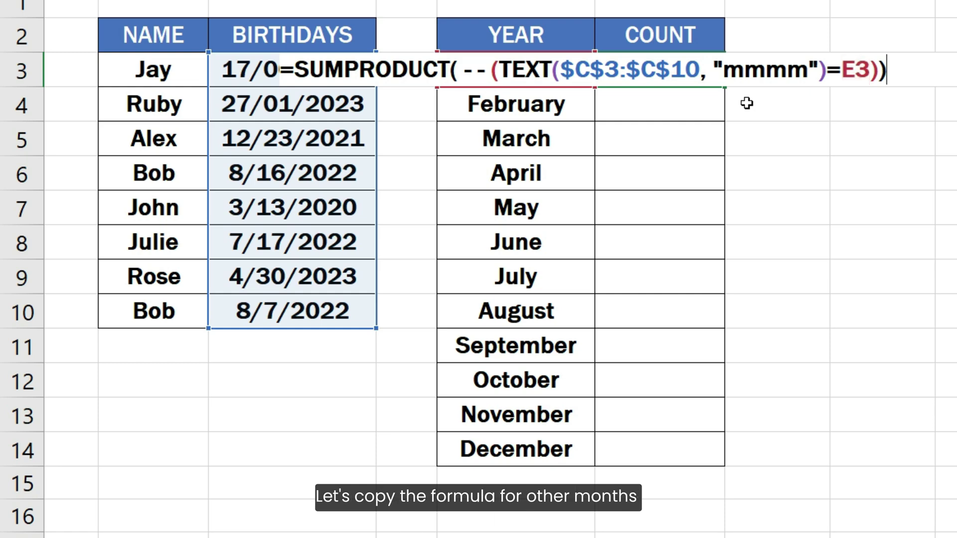
pyautogui.hotkey('ctrl', 'Return')
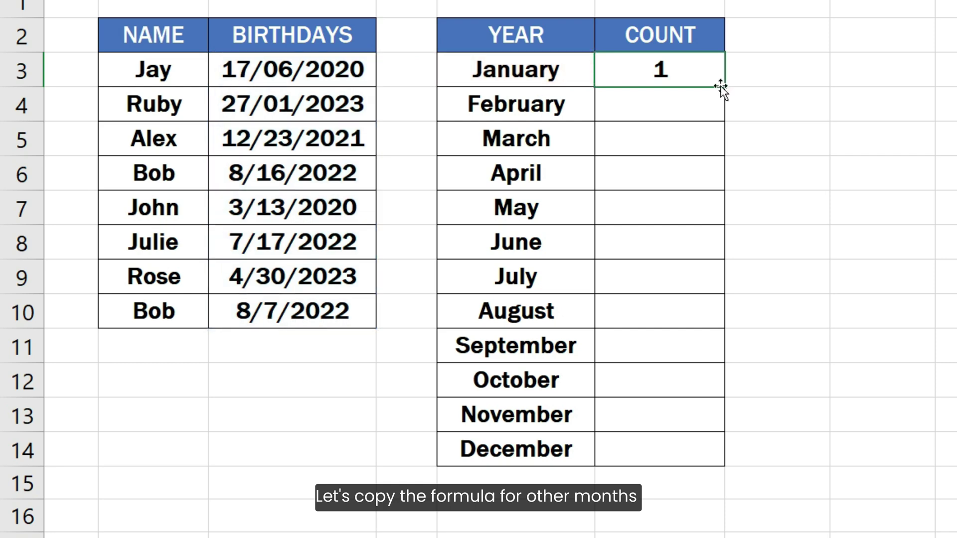
pyautogui.moveTo(723, 87); pyautogui.dragTo(728, 455)
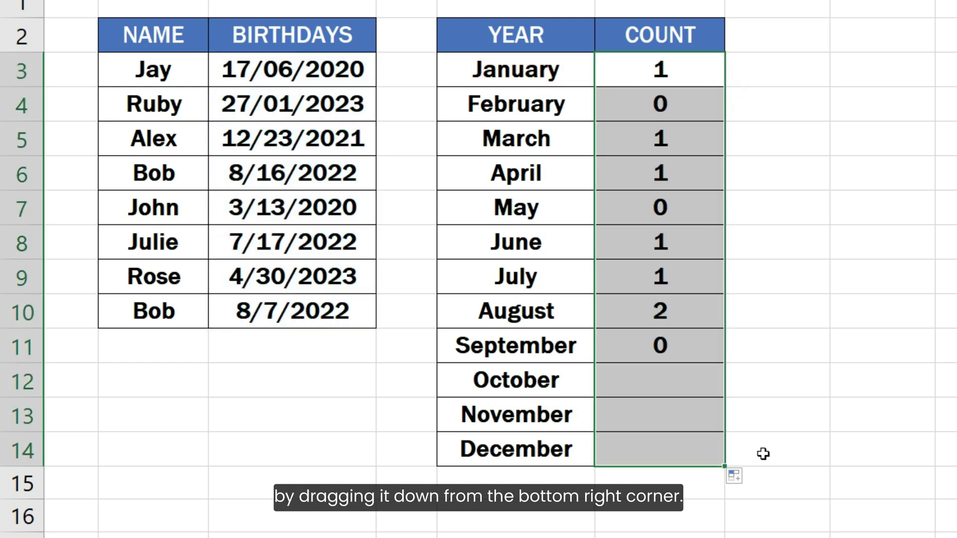
pyautogui.click(763, 453)
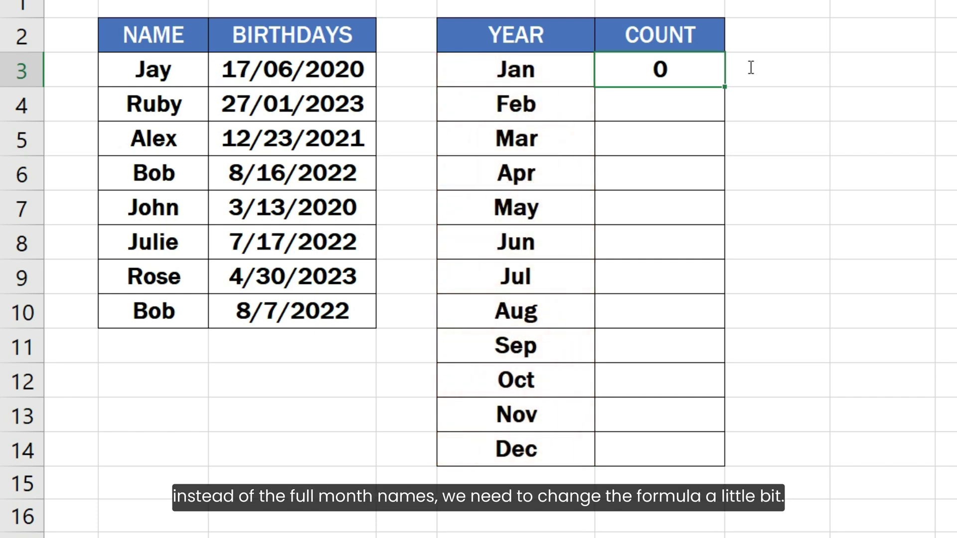
# Change the TEXT format in the Jan count formula to "mmm" to match the short month names
pyautogui.press('F2')
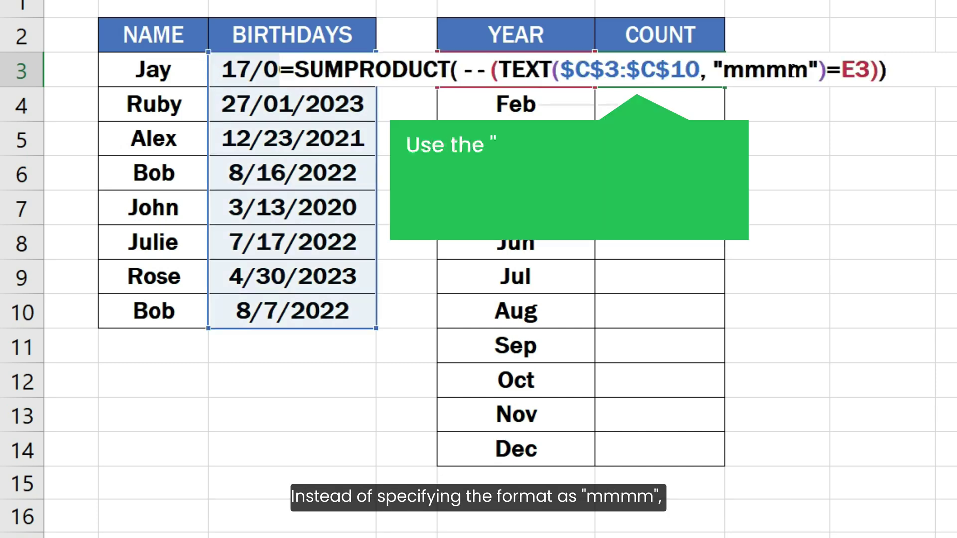
pyautogui.click(793, 71)
pyautogui.press('BackSpace')
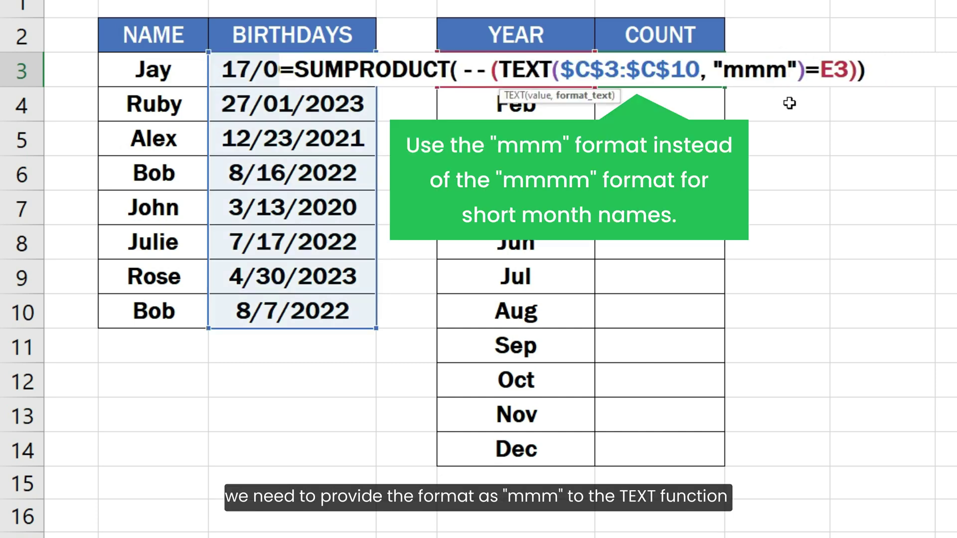
pyautogui.click(873, 71)
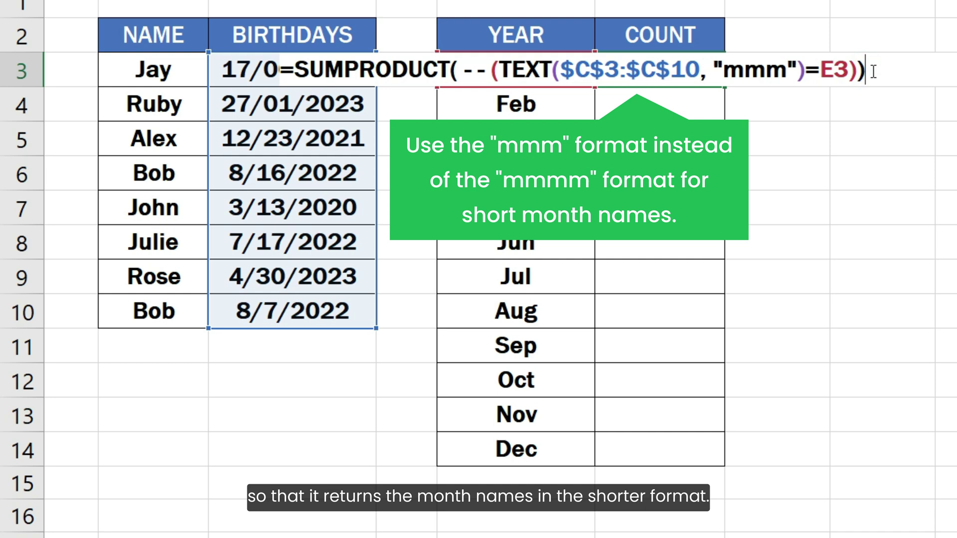
pyautogui.press('Return')
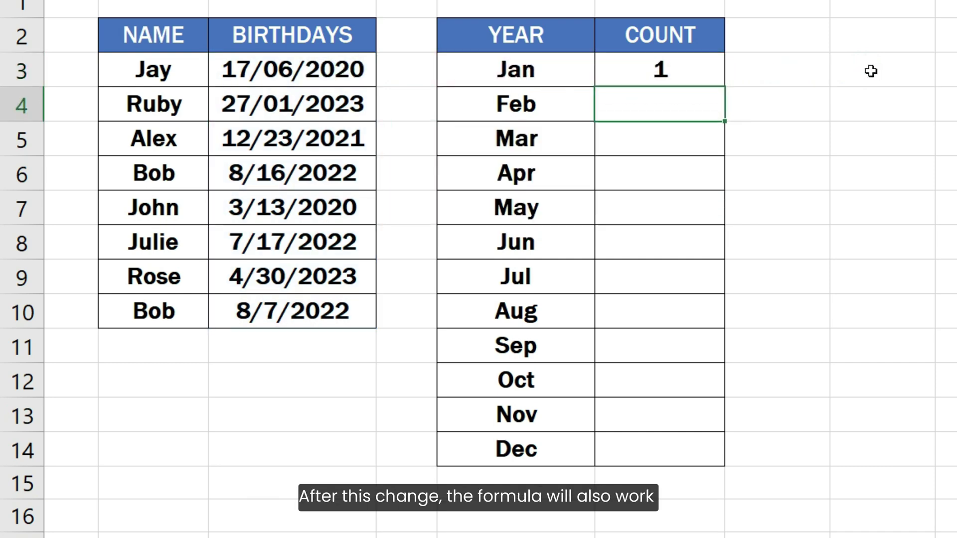
# Copy the Jan count formula down the COUNT column through Dec
pyautogui.click(710, 64)
pyautogui.moveTo(723, 86); pyautogui.dragTo(703, 453)
pyautogui.click(759, 450)
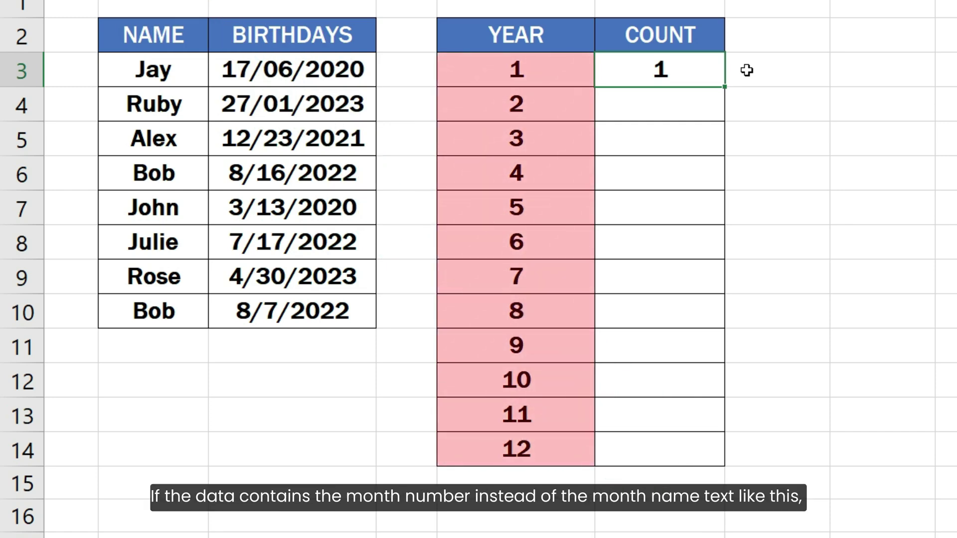
# Open the count formula for month 1, evaluate its MONTH($C$3:$C$10) part in place, restore it, and close the formula
pyautogui.press('F2')
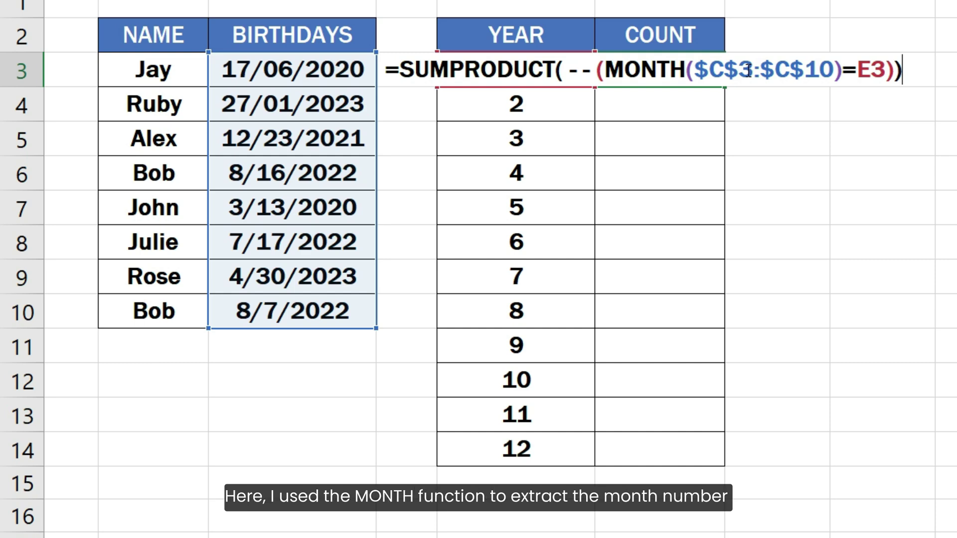
pyautogui.moveTo(604, 75); pyautogui.dragTo(842, 78)
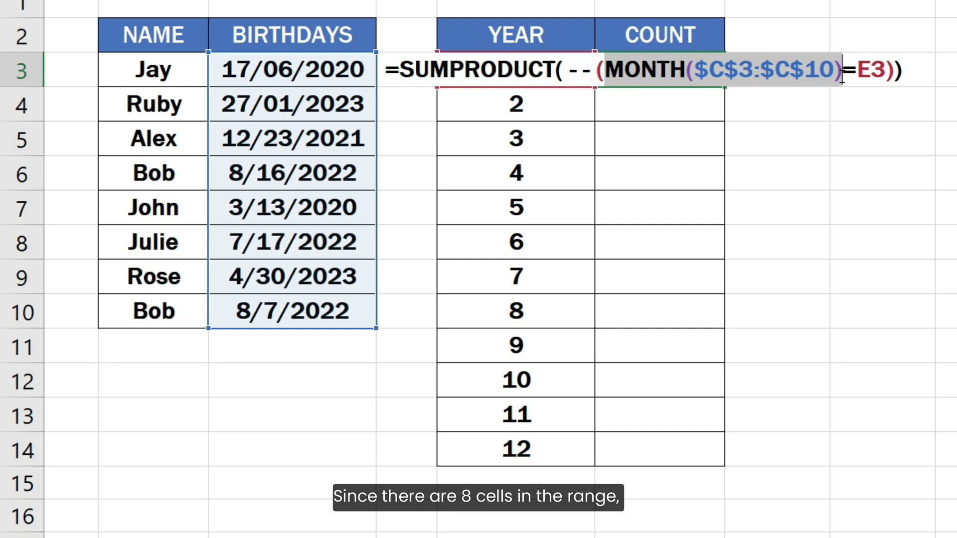
pyautogui.press('F9')
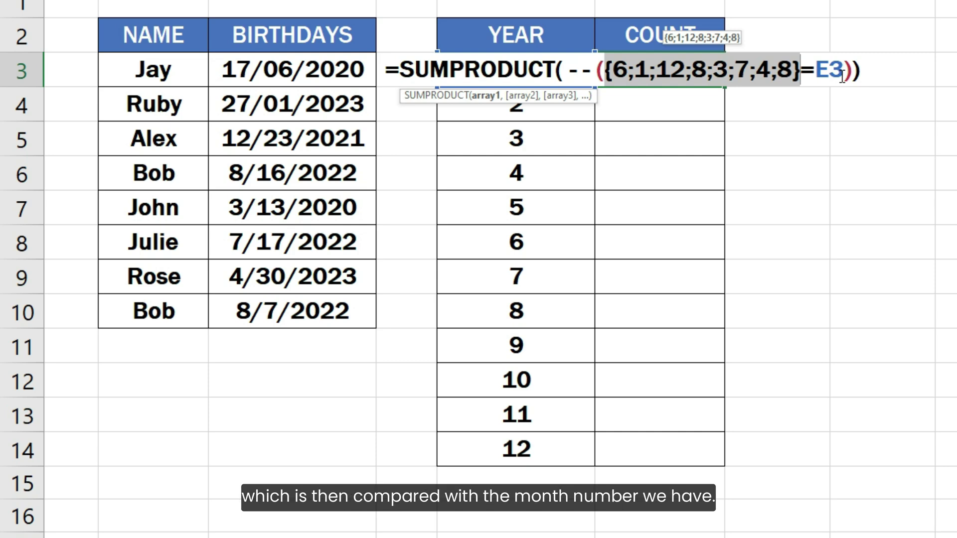
pyautogui.hotkey('ctrl', 'z')
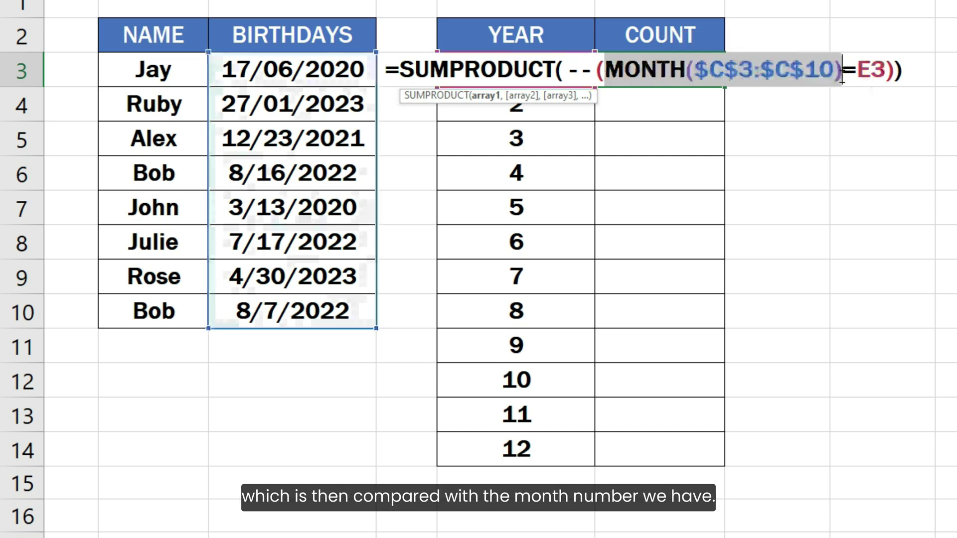
pyautogui.click(903, 71)
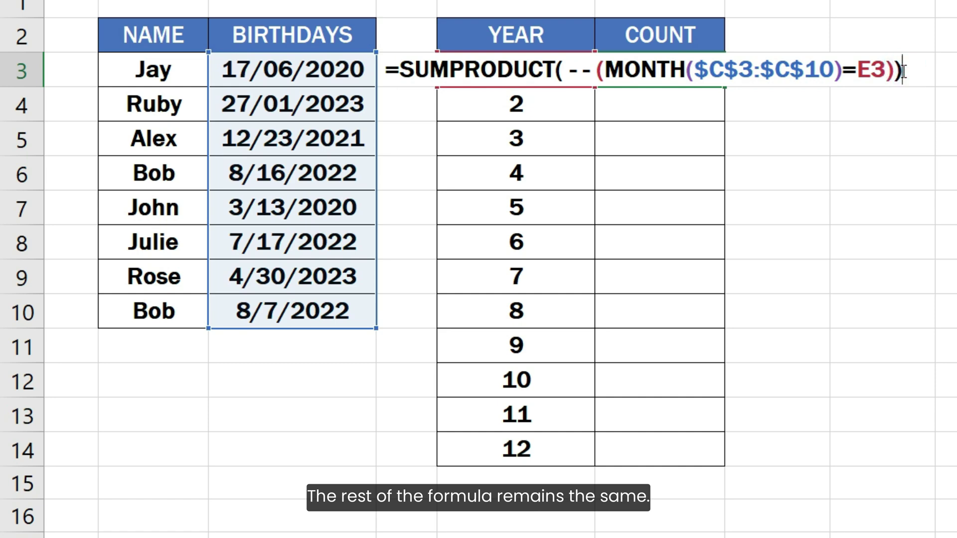
pyautogui.press('Return')
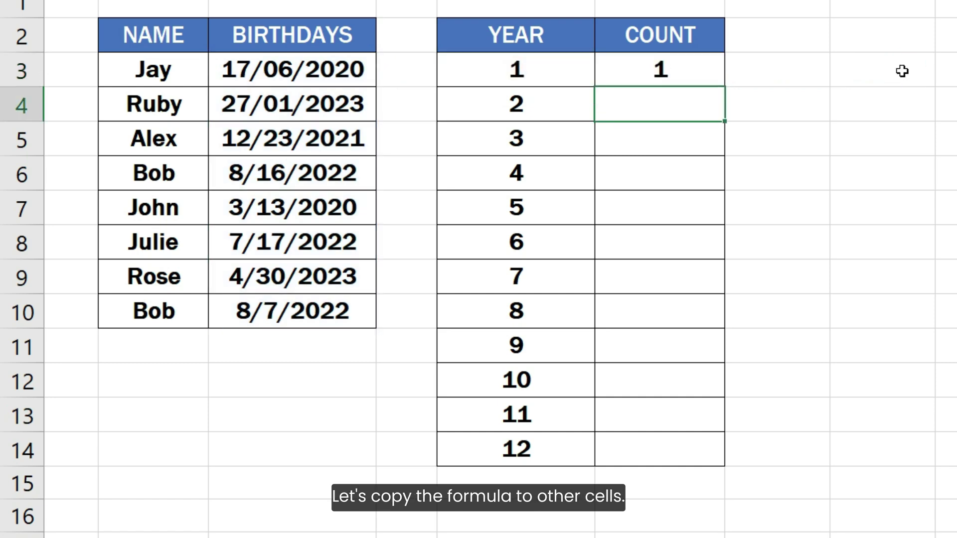
# Copy the MONTH-based count formula from month 1 down the COUNT column through month 12
pyautogui.click(713, 70)
pyautogui.moveTo(724, 87); pyautogui.dragTo(713, 458)
pyautogui.click(761, 455)
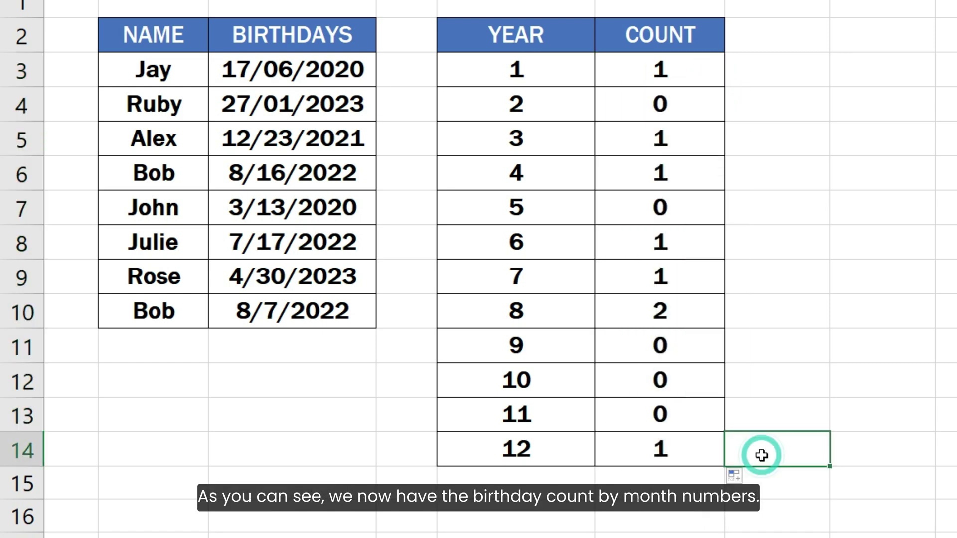